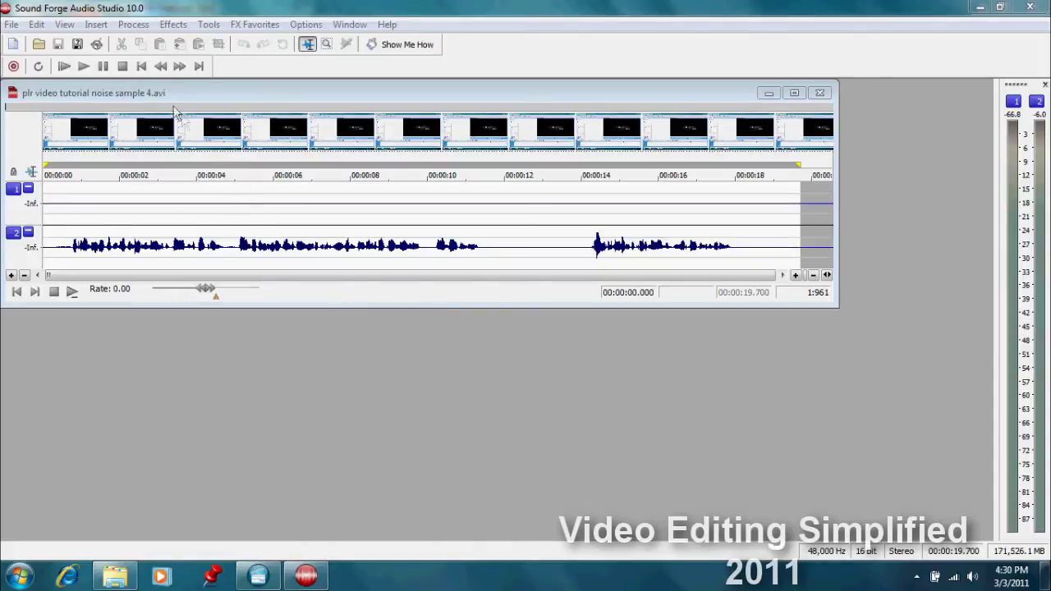
Step: Boost the recording's volume by about 10.24 dB, then play it back
click(133, 24)
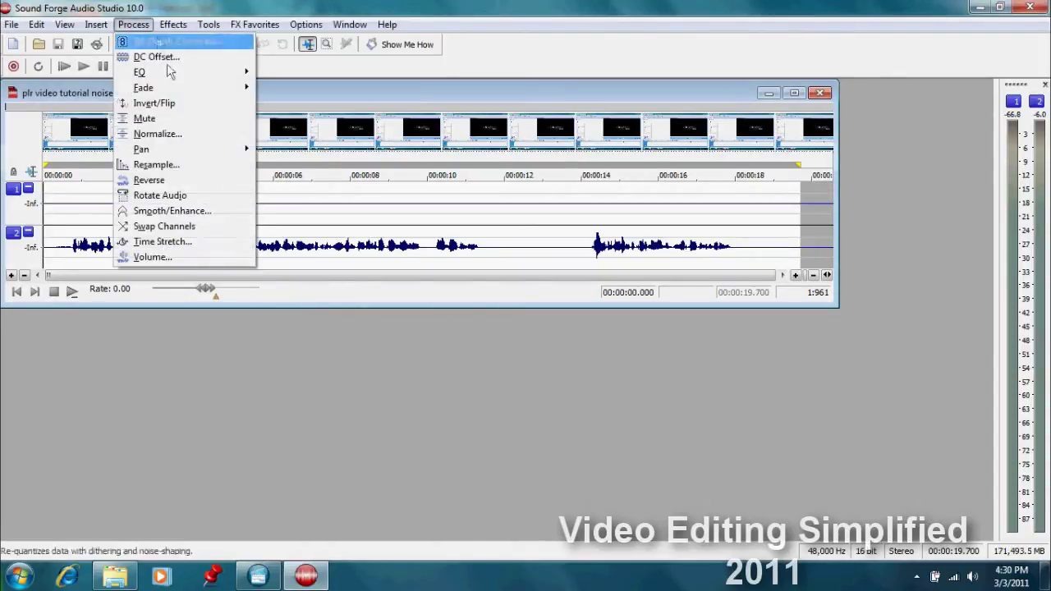
click(179, 259)
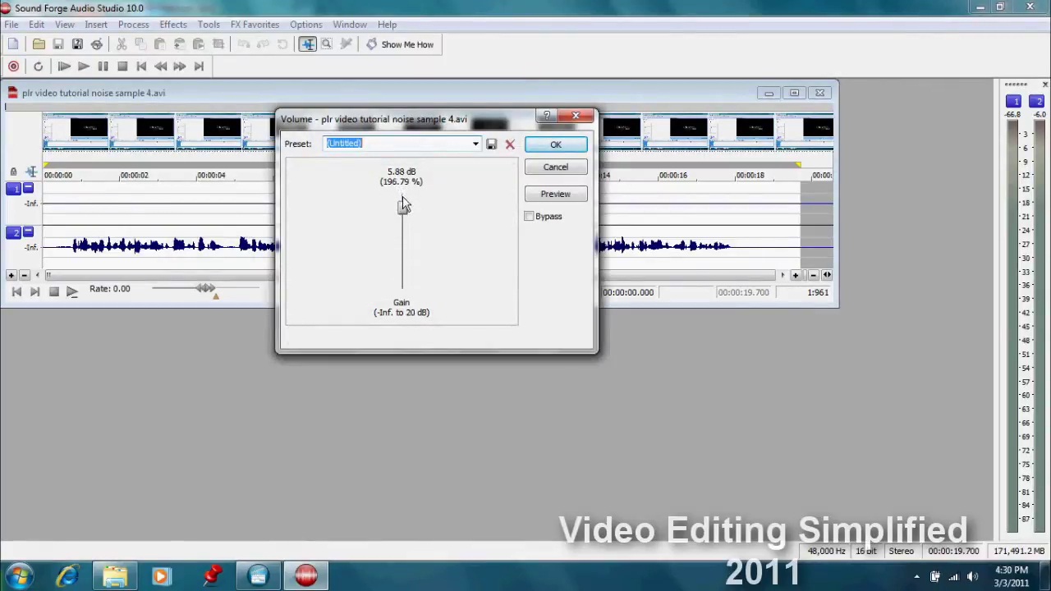
drag(403, 213, 404, 212)
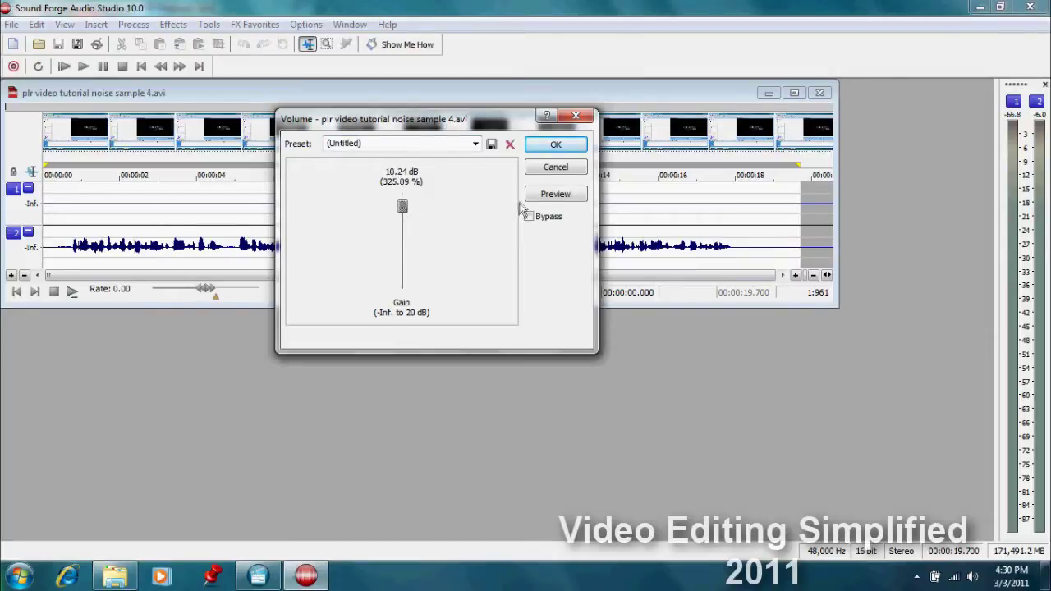
click(555, 145)
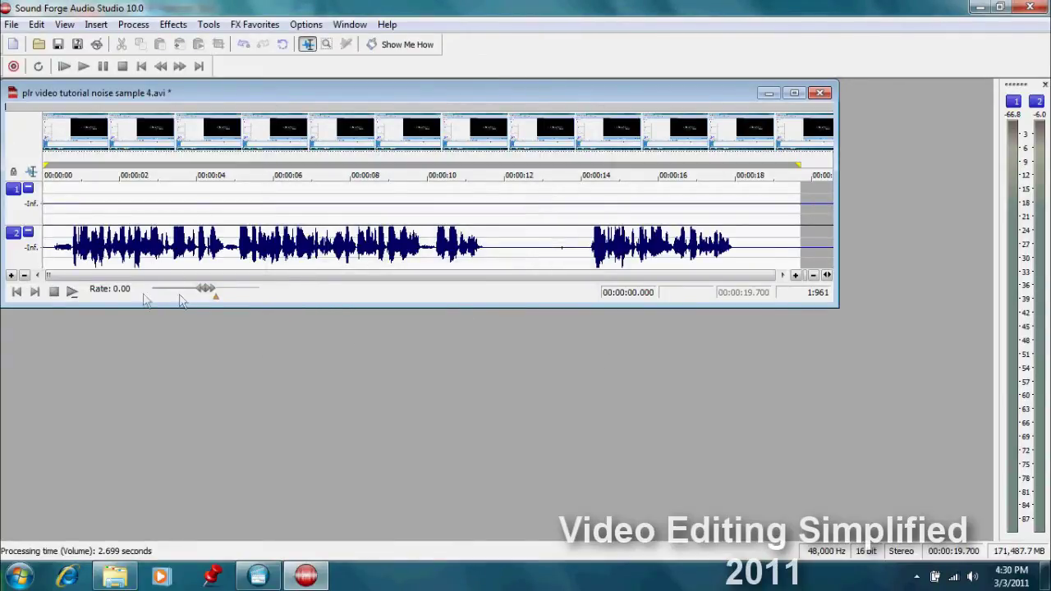
click(71, 289)
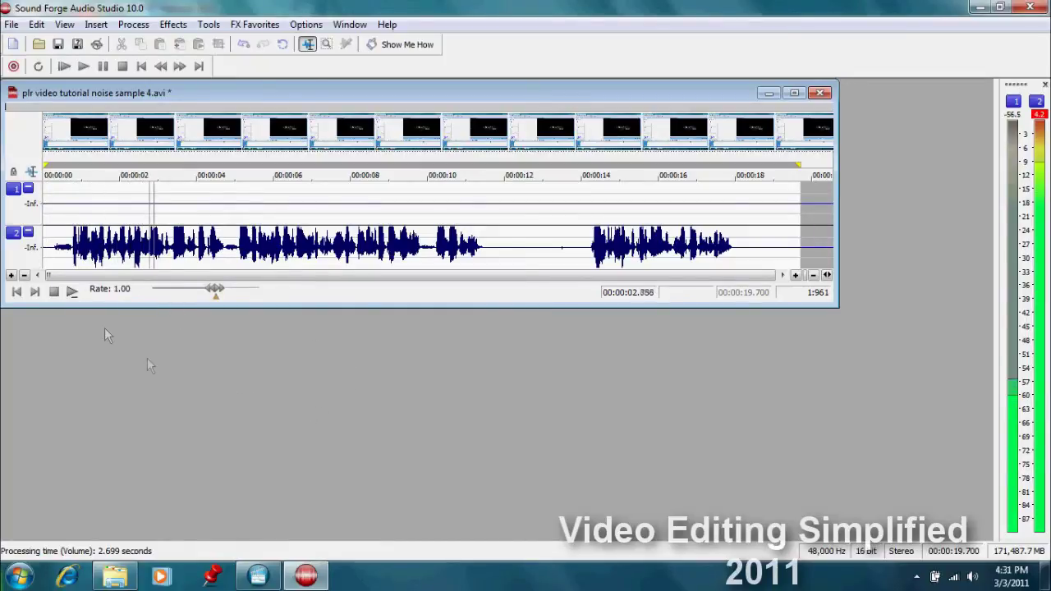
click(53, 292)
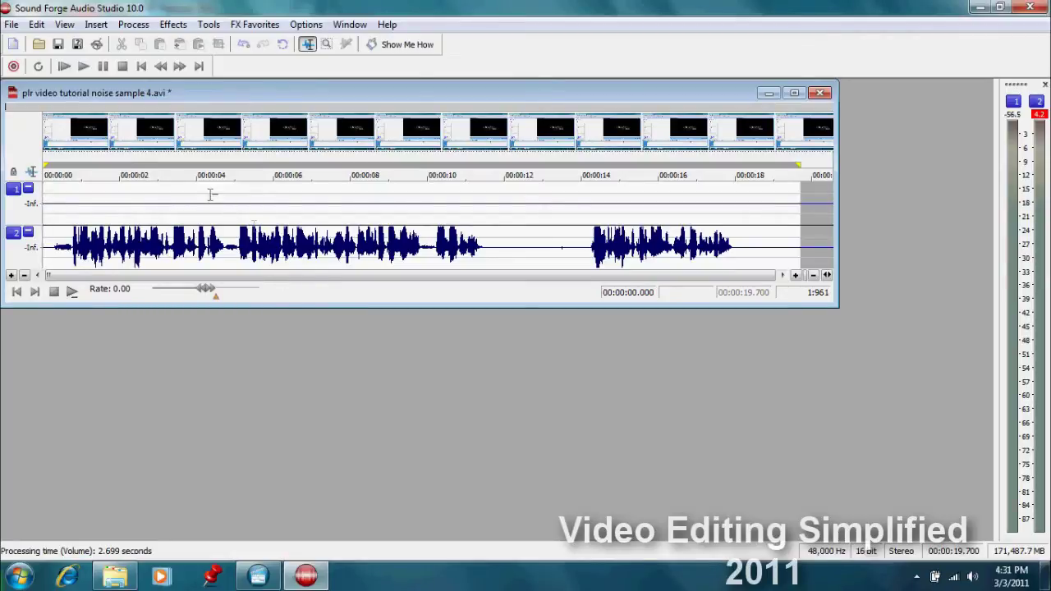
Step: Save as 'plr video tutorial noise sample 4.wav', a 48,000 Hz 16-bit mono WAV, and play it
click(12, 25)
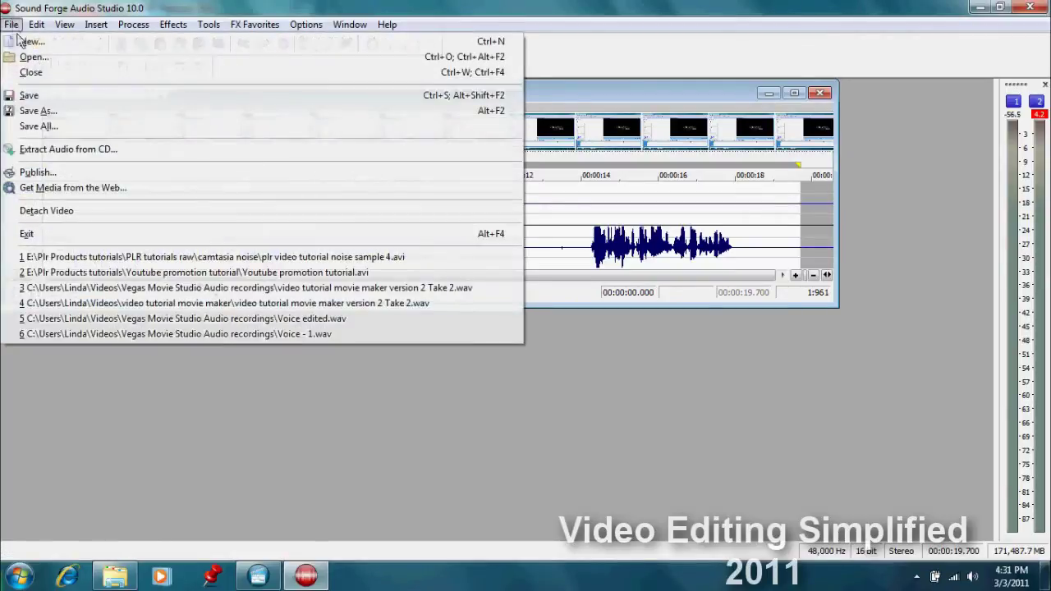
click(34, 110)
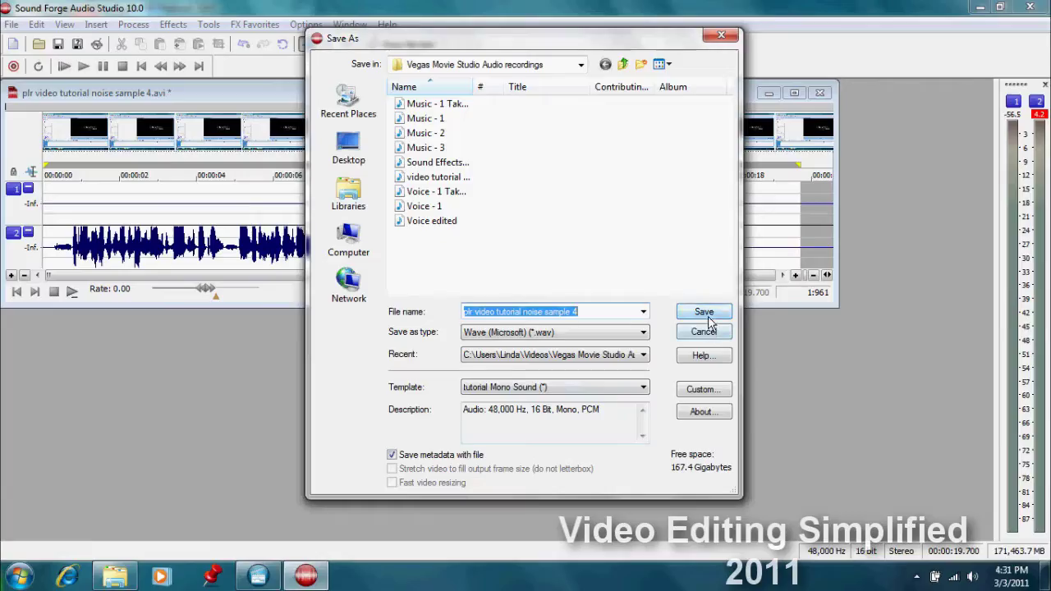
click(706, 318)
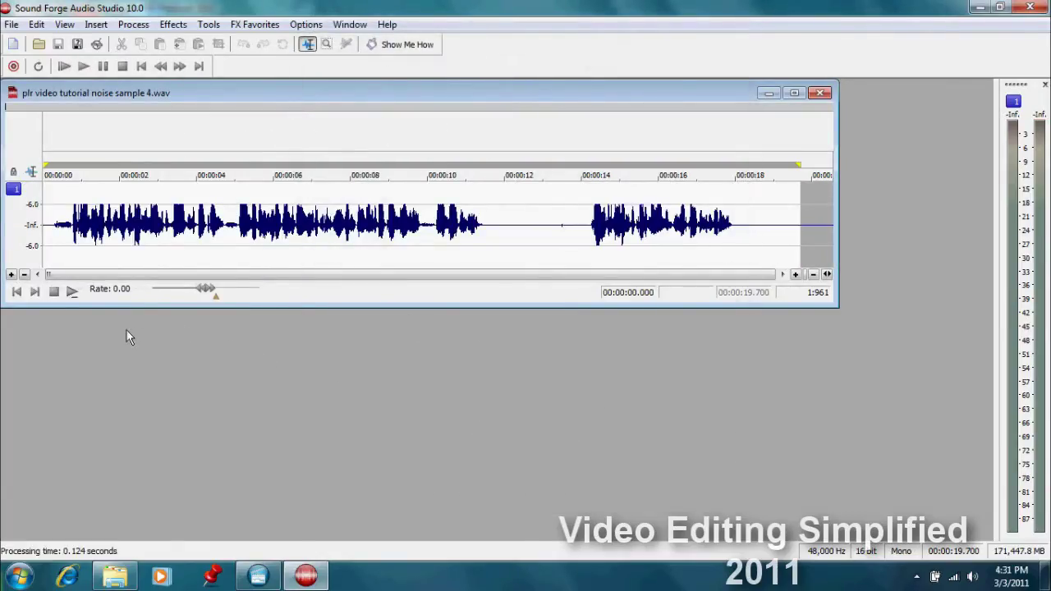
click(82, 300)
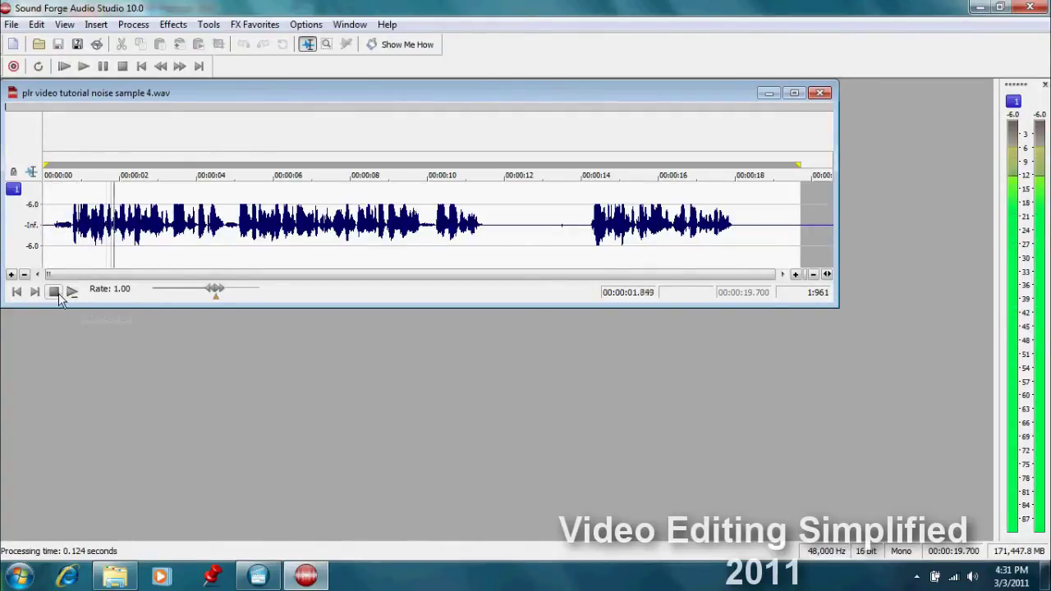
click(53, 292)
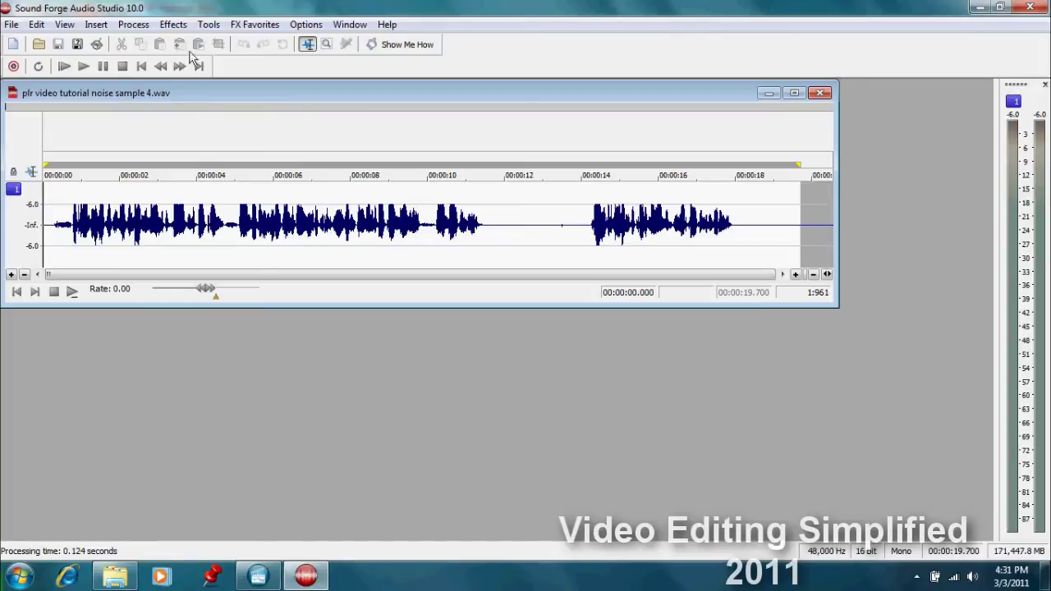
Step: Preview Bright small room reverb at 42.5 room size and about 51 liveliness, then cancel it
click(173, 25)
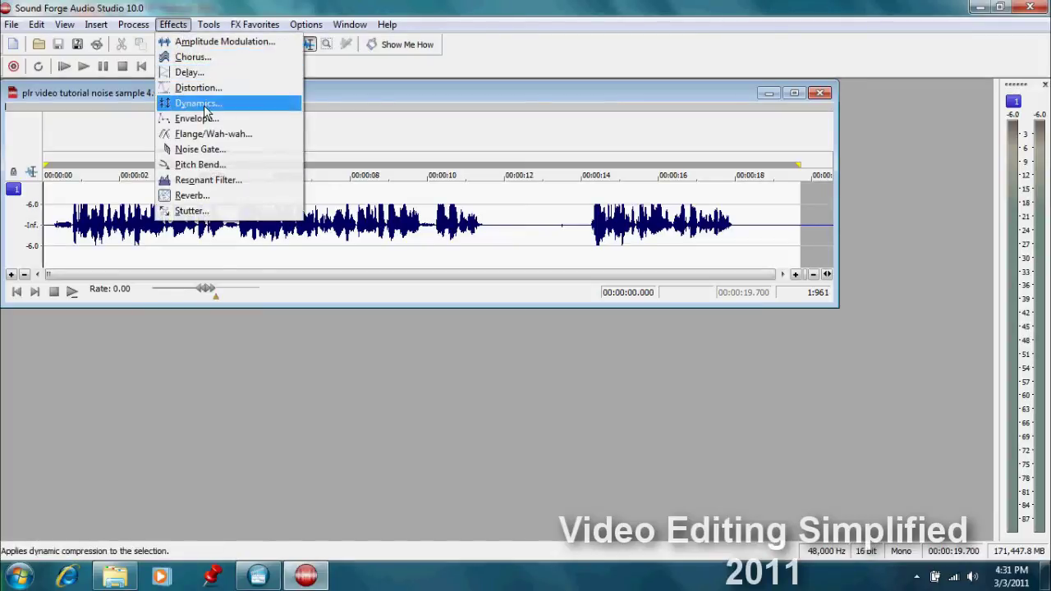
click(197, 195)
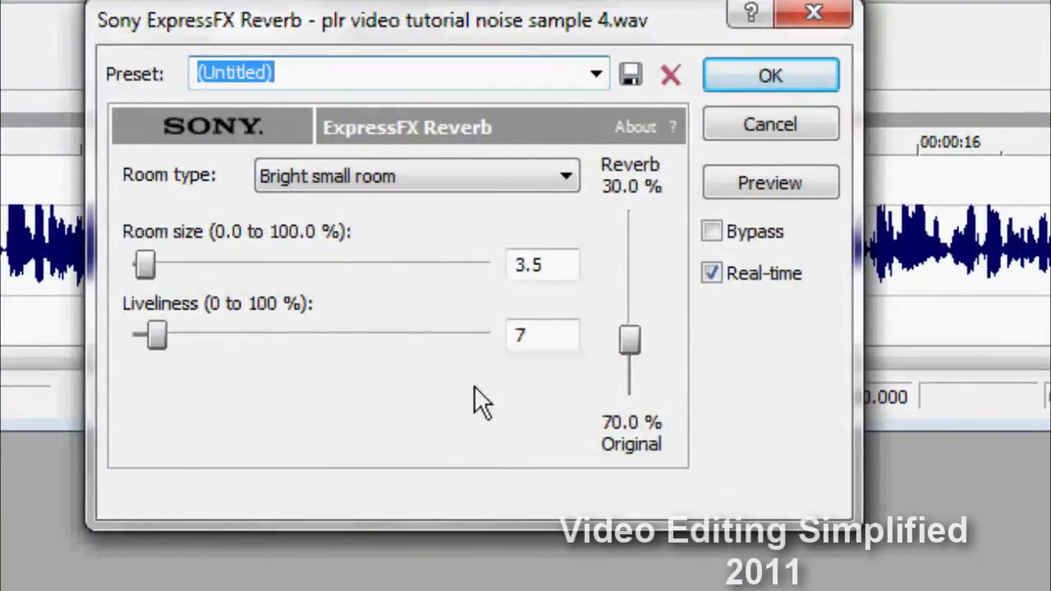
click(730, 180)
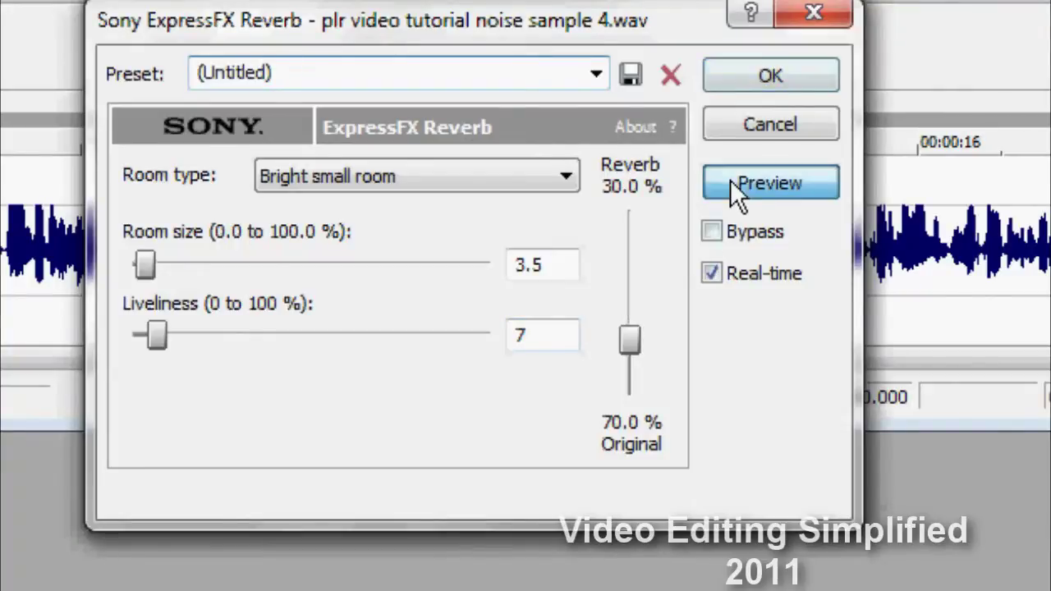
drag(148, 265, 284, 275)
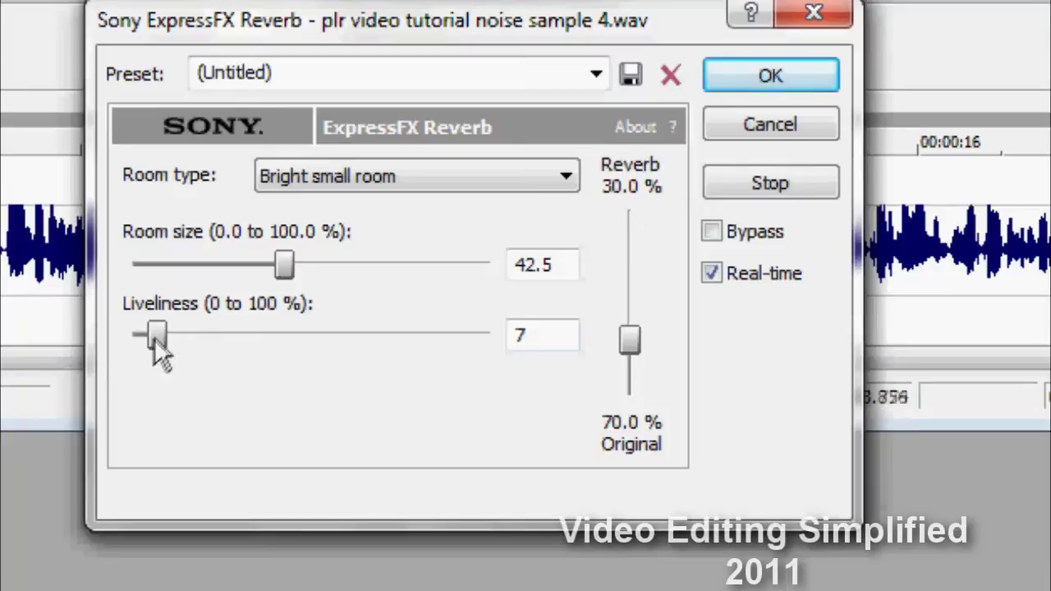
drag(156, 335, 321, 352)
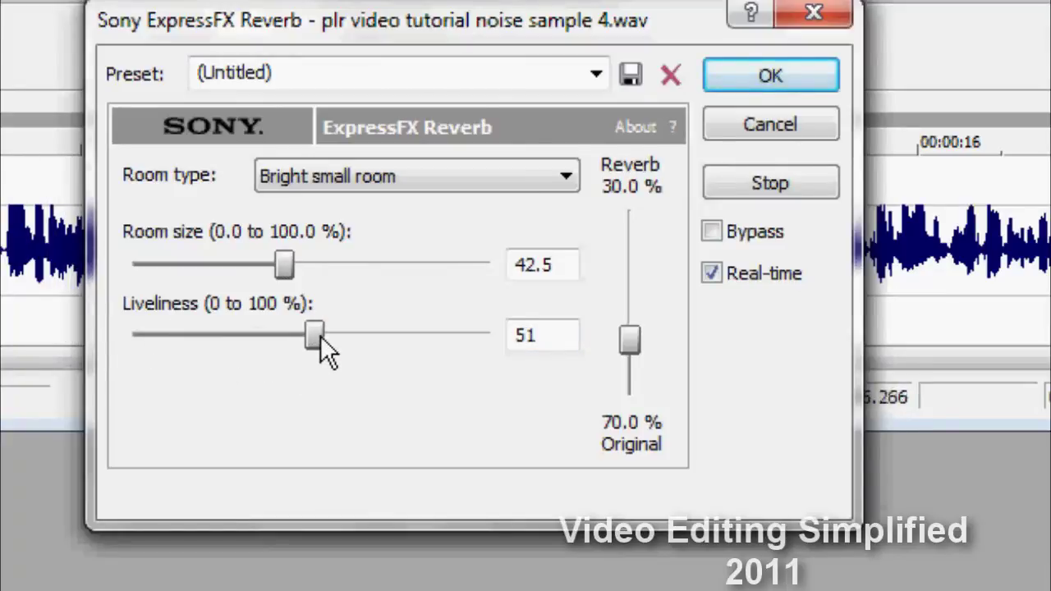
click(728, 178)
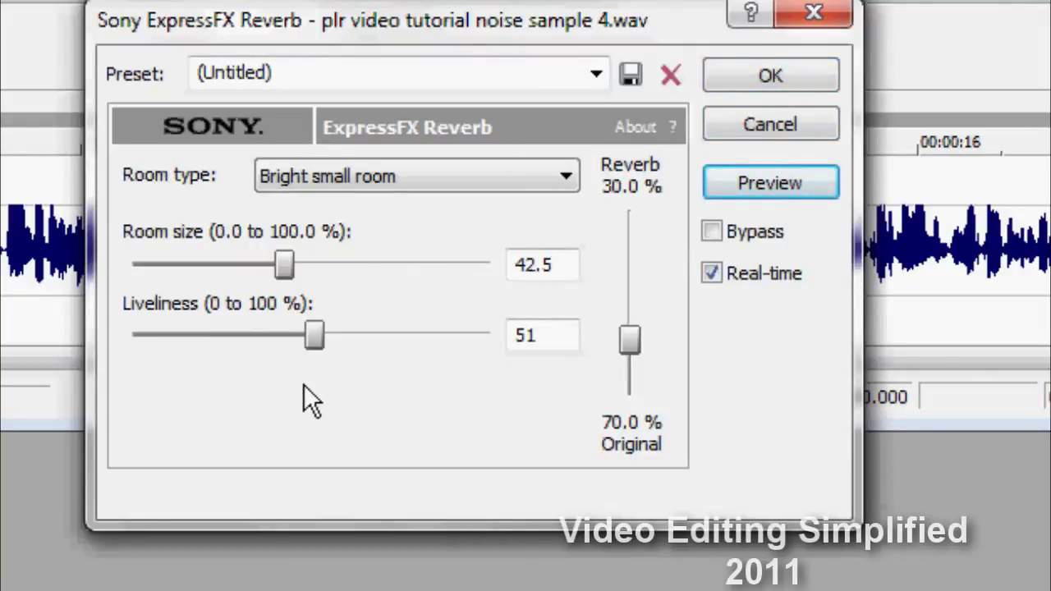
click(707, 137)
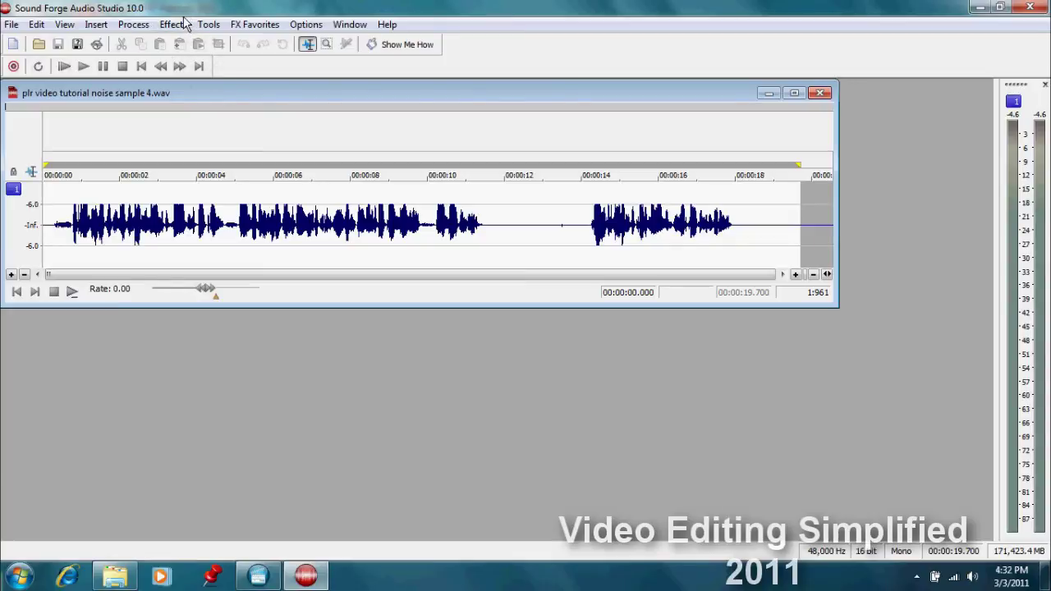
Step: Look through the FX Favorites organizer, selecting ExpressFX Chorus, then close it
click(173, 24)
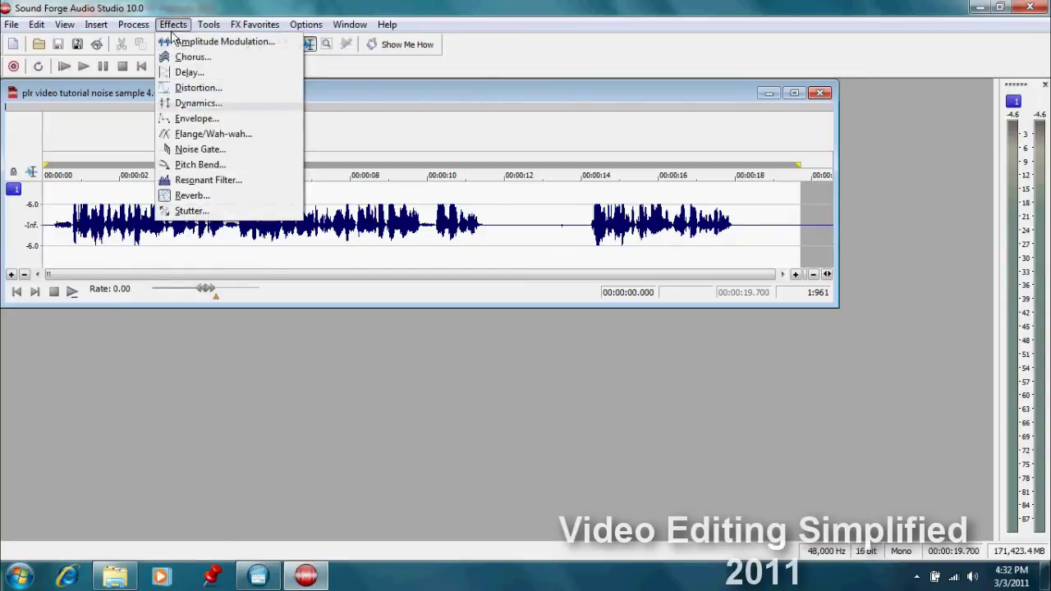
mouse_move(251, 25)
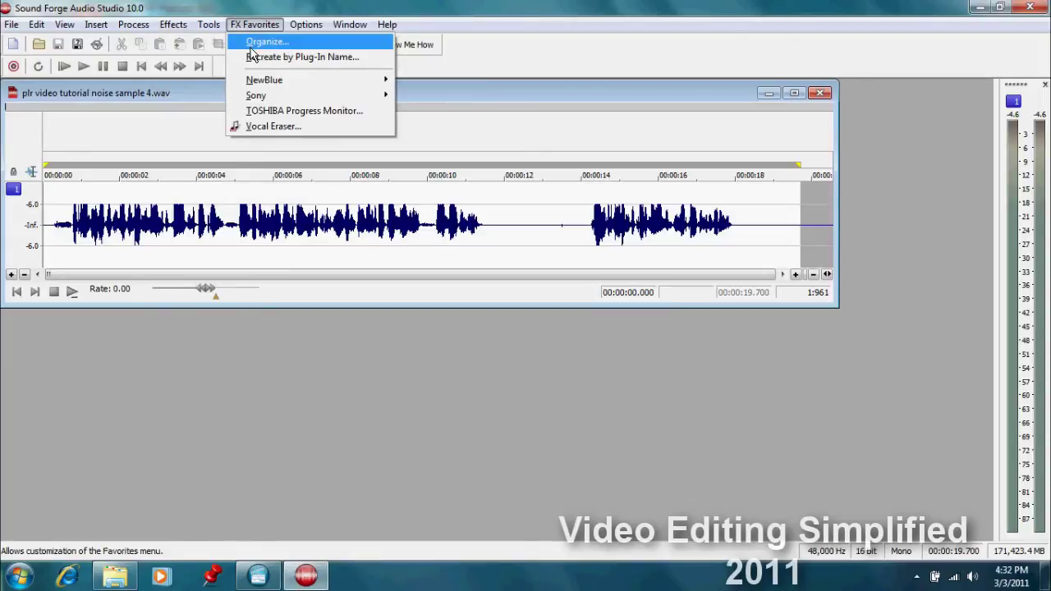
click(251, 46)
click(448, 233)
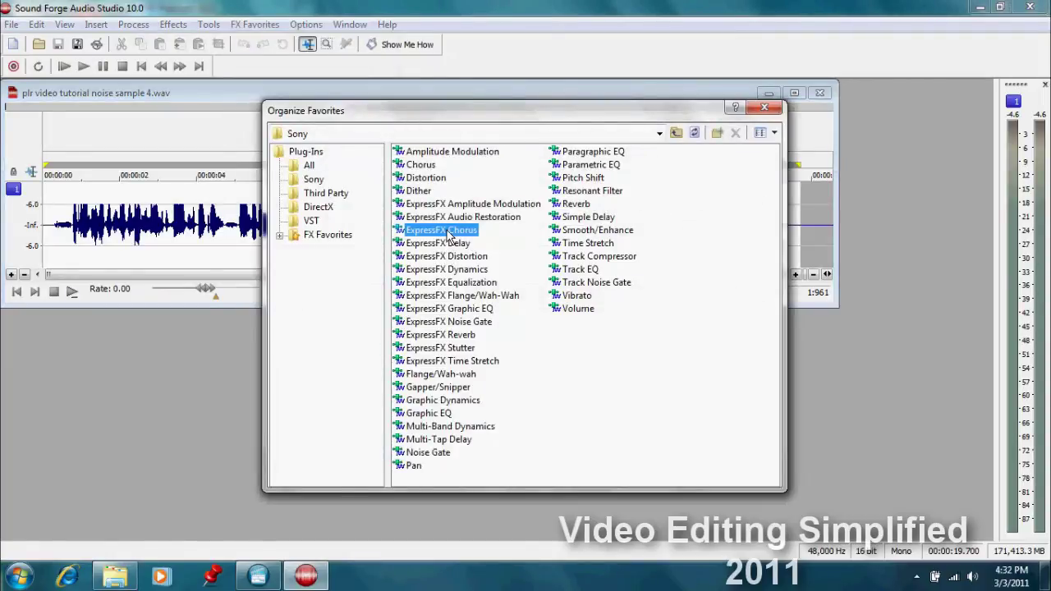
click(763, 107)
Step: Bring up the Sony Chorus settings from the FX Favorites Sony submenu
click(254, 24)
mouse_move(312, 82)
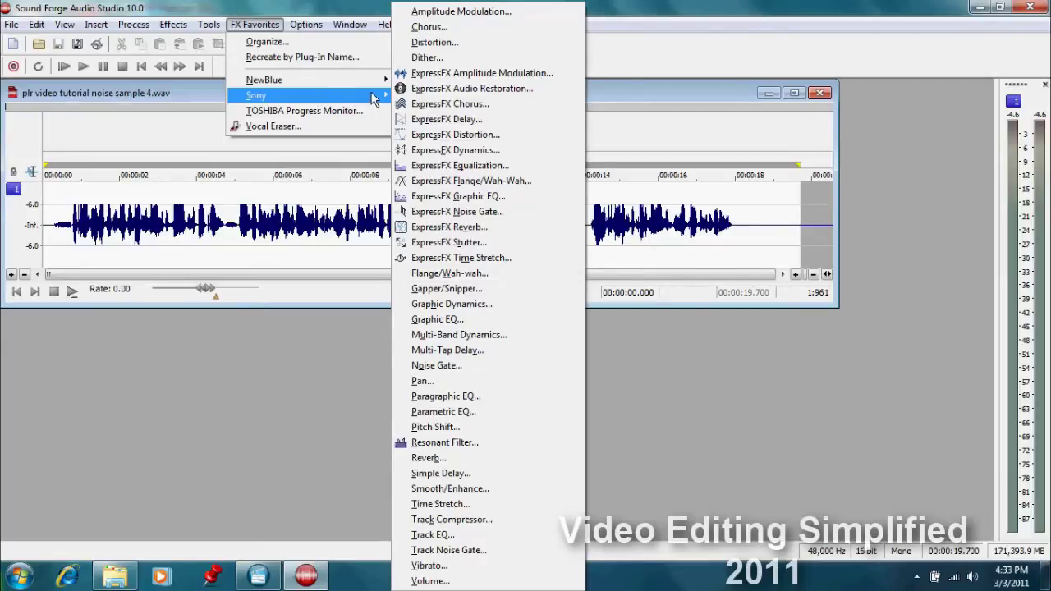
click(450, 31)
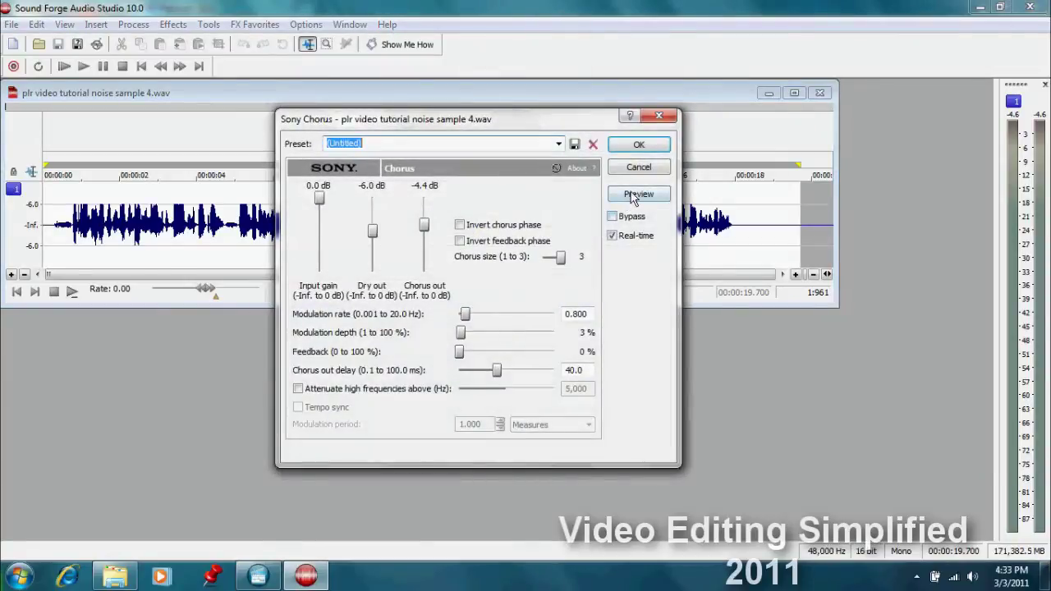
Step: Preview the Sony Chorus on the voice, stop it, and cancel the chorus settings
click(632, 197)
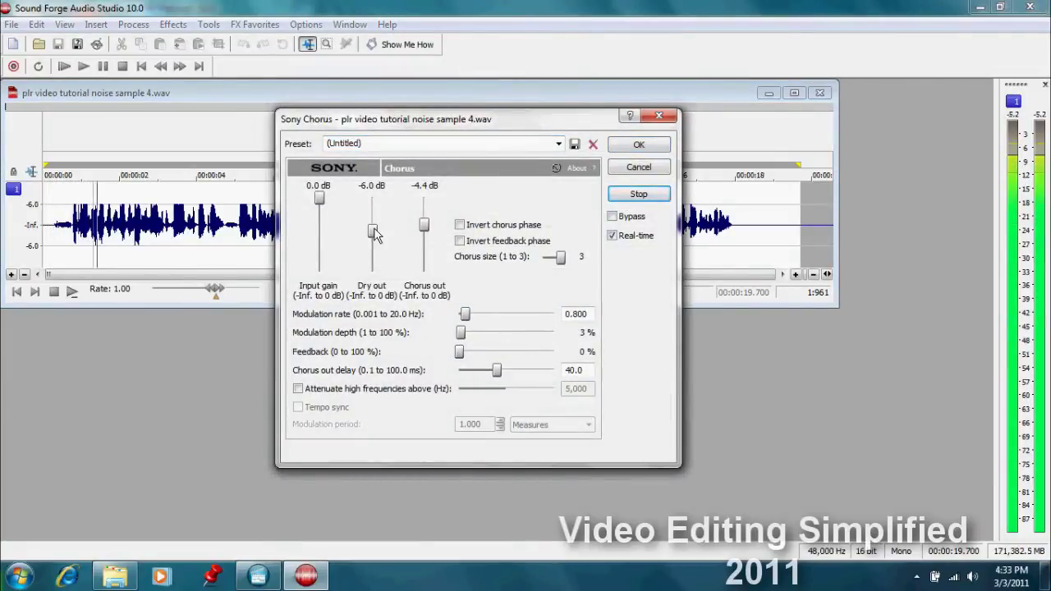
click(620, 198)
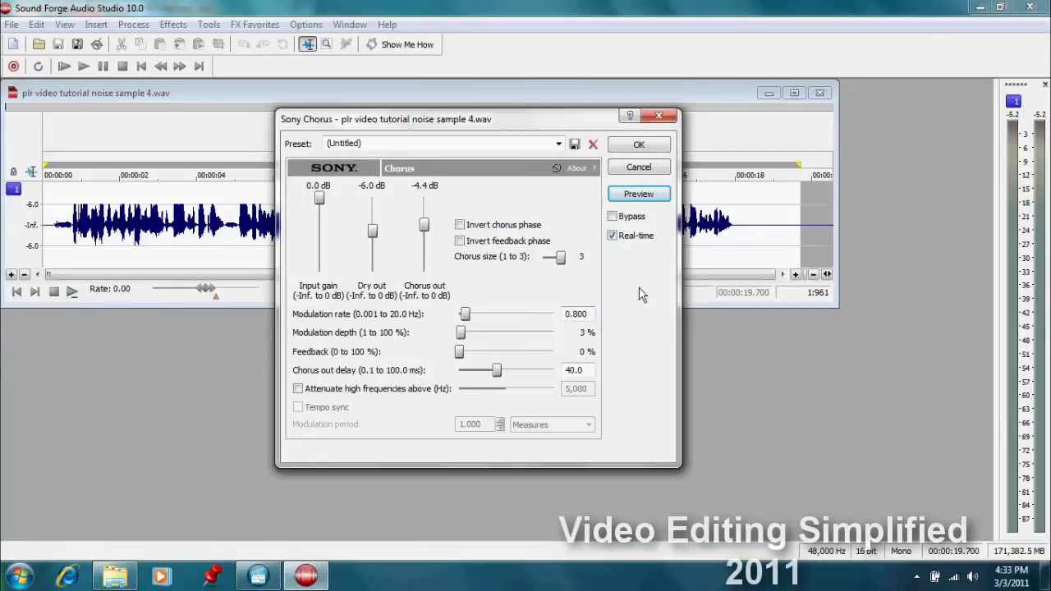
click(628, 170)
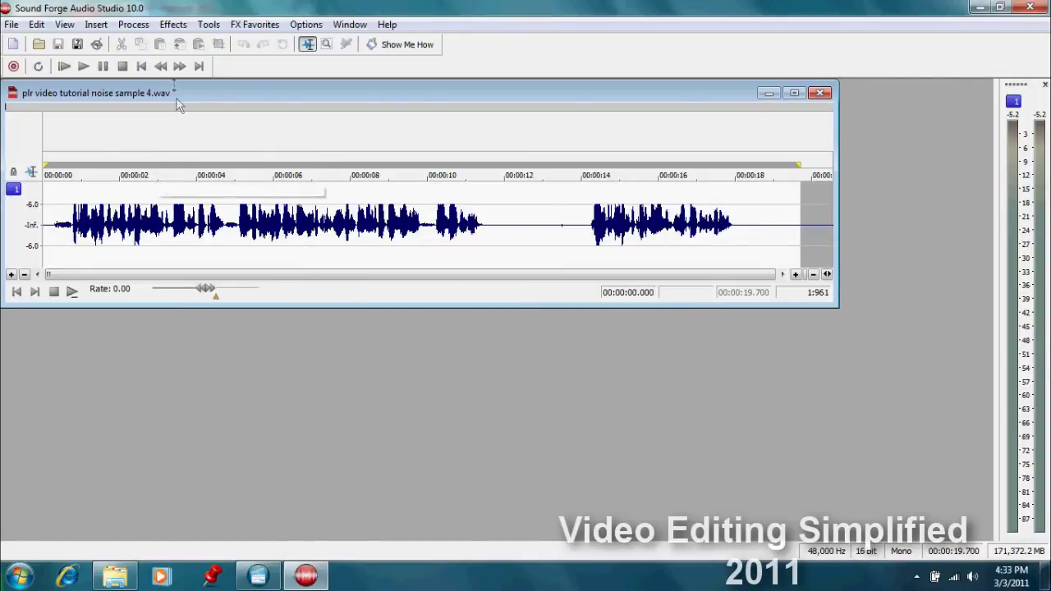
click(174, 25)
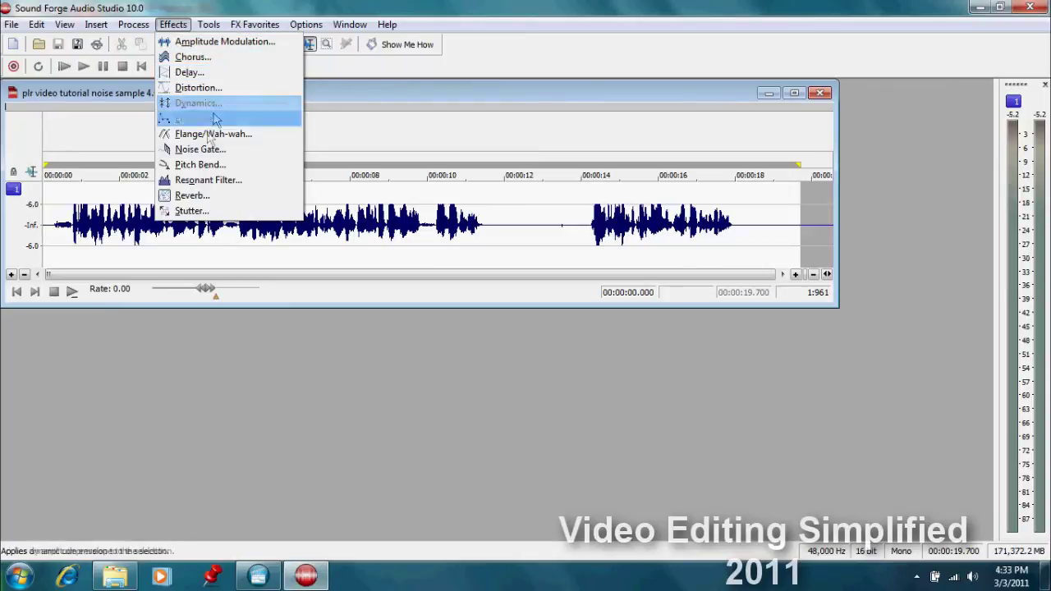
Step: Reshape the Pitch Bend curve to swing between about -4 and +5 semitones, preview it, then cancel
click(205, 165)
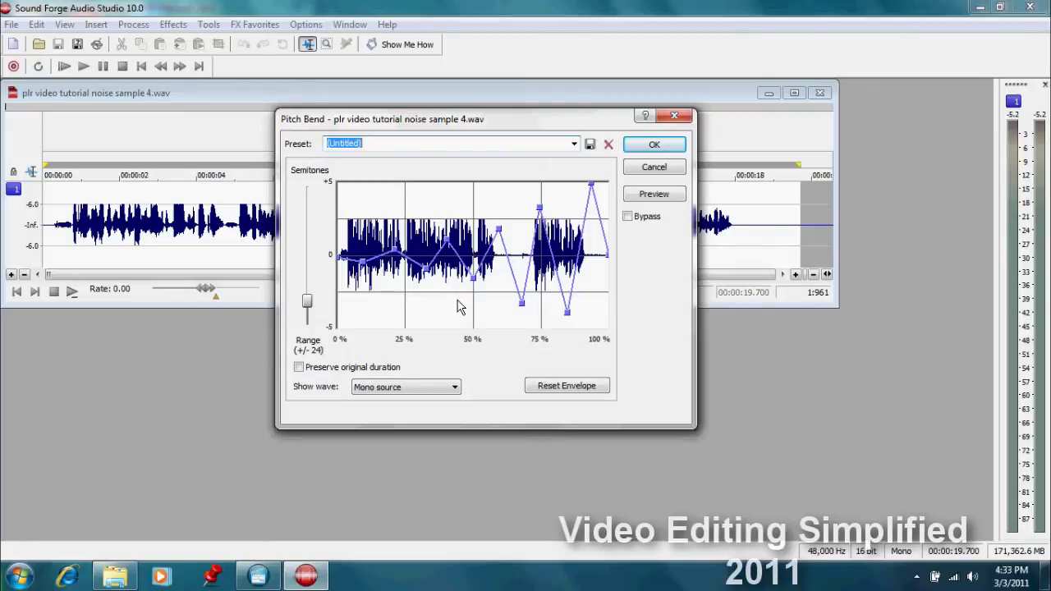
click(633, 198)
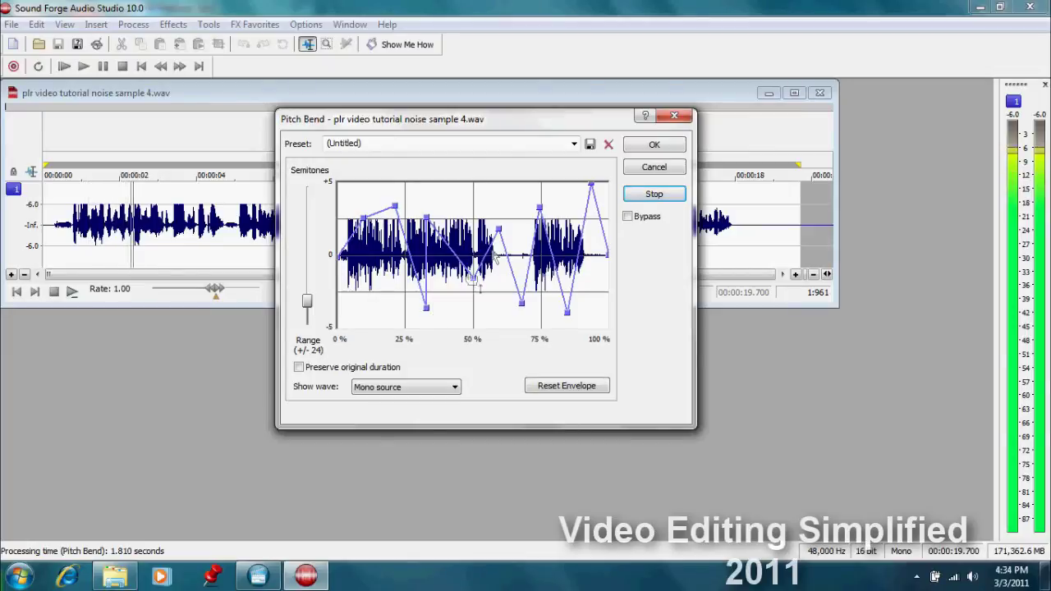
drag(499, 230, 506, 203)
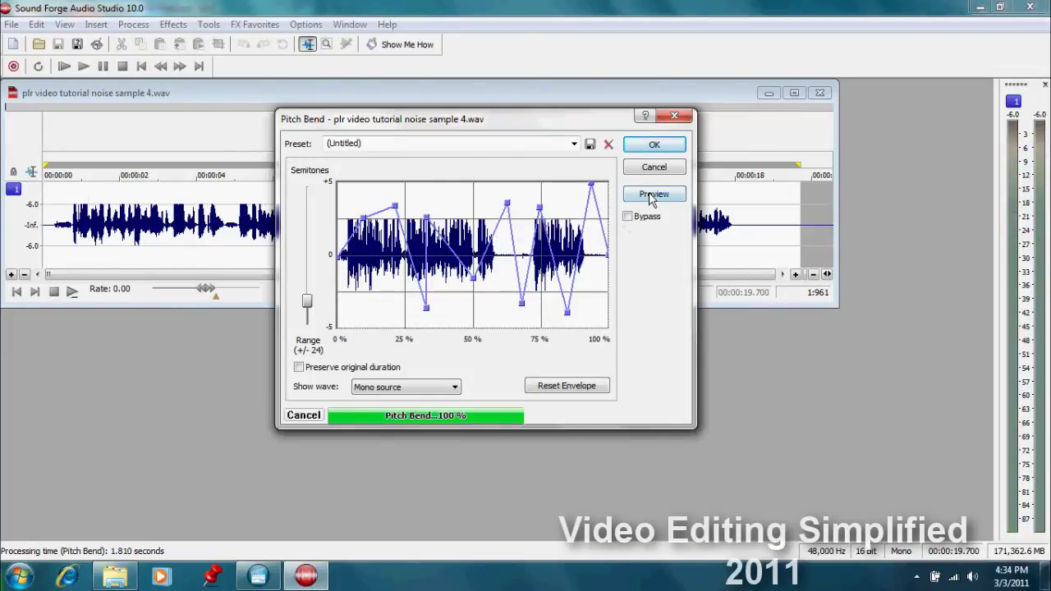
drag(394, 206, 366, 307)
drag(362, 220, 357, 288)
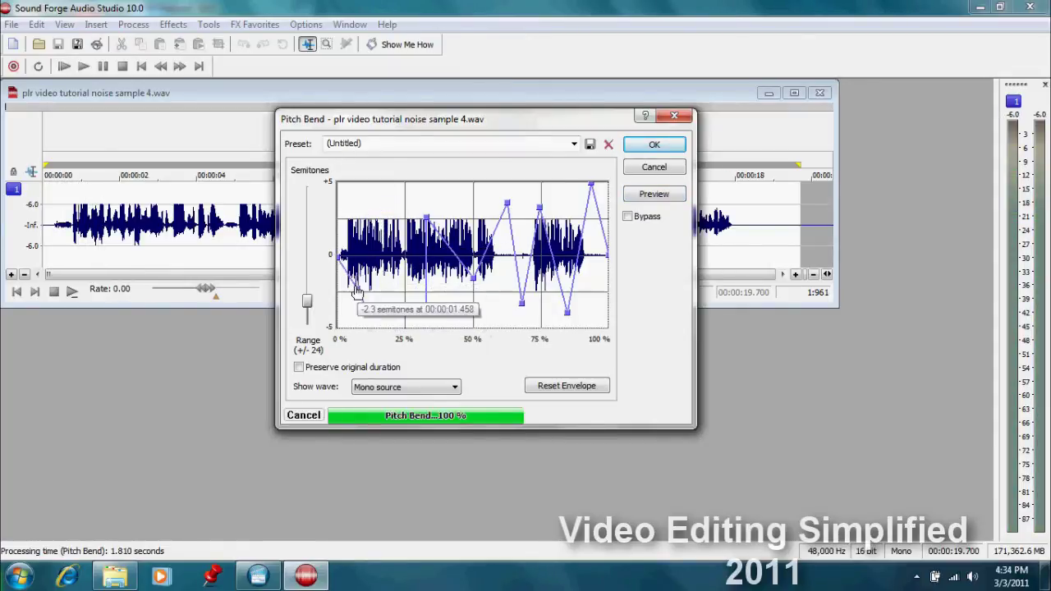
drag(426, 218, 432, 239)
drag(446, 276, 452, 280)
click(651, 198)
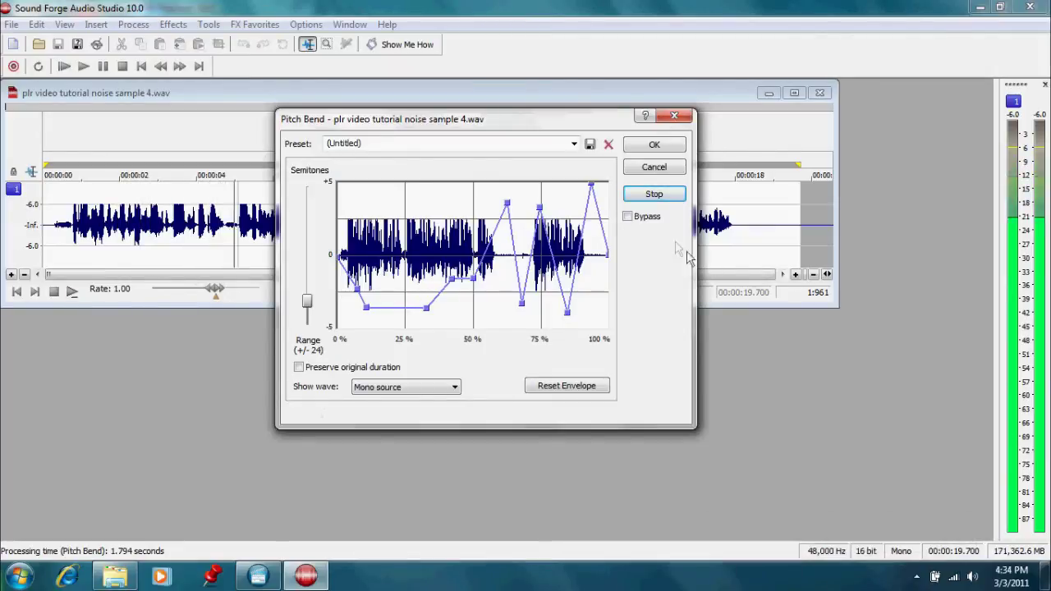
click(654, 168)
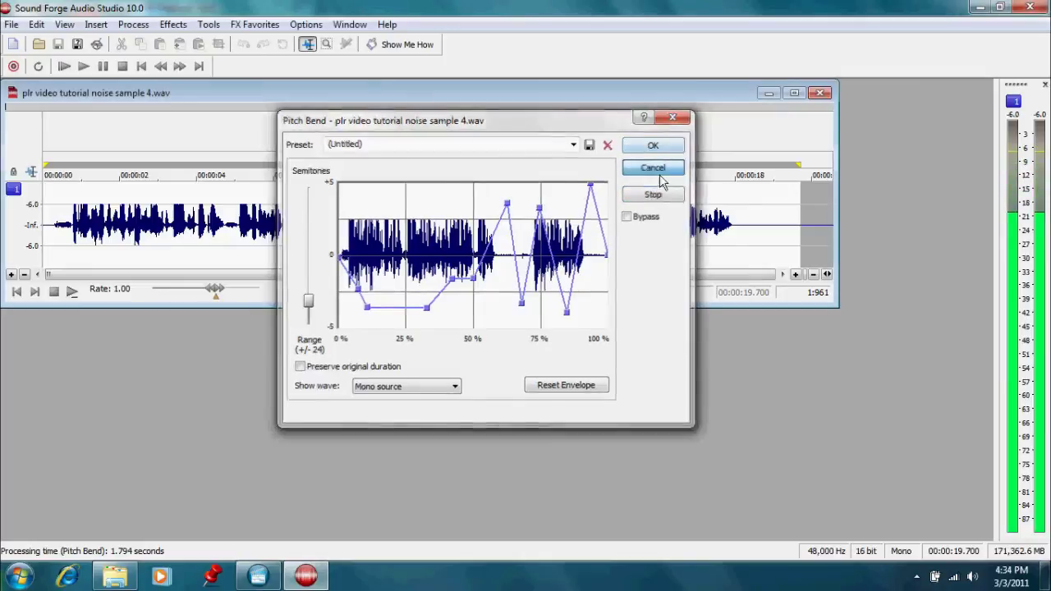